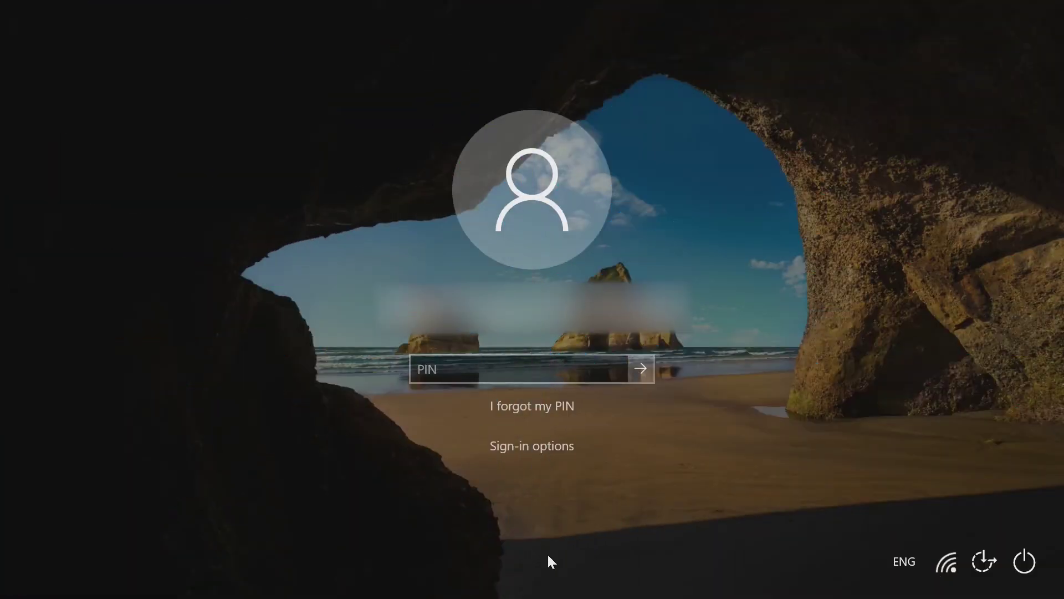
Verify the Microsoft account password and confirm resetting the PIN.
left_click(525, 408)
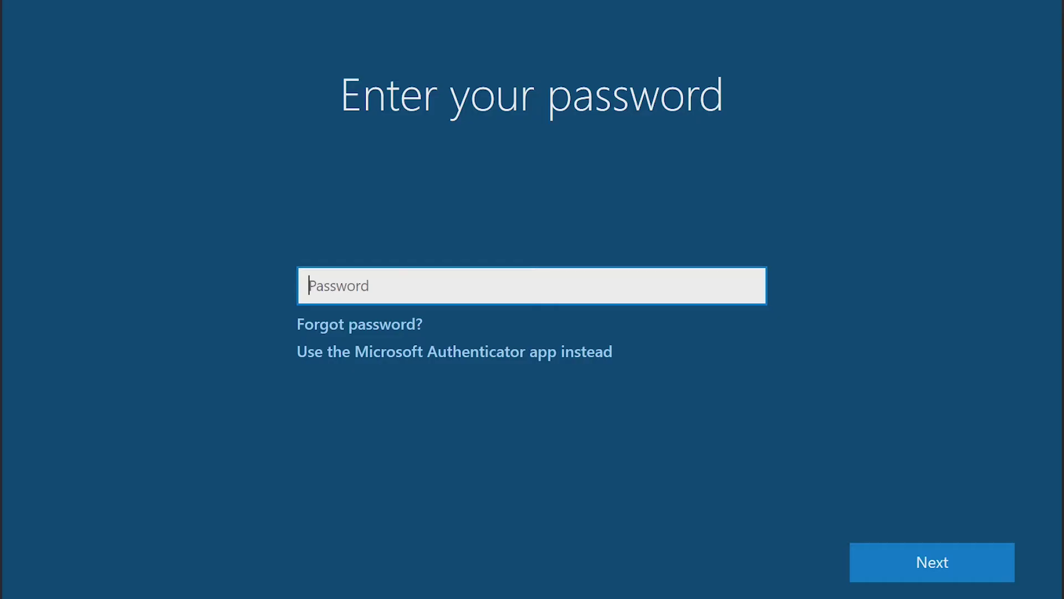
type("****")
type("****")
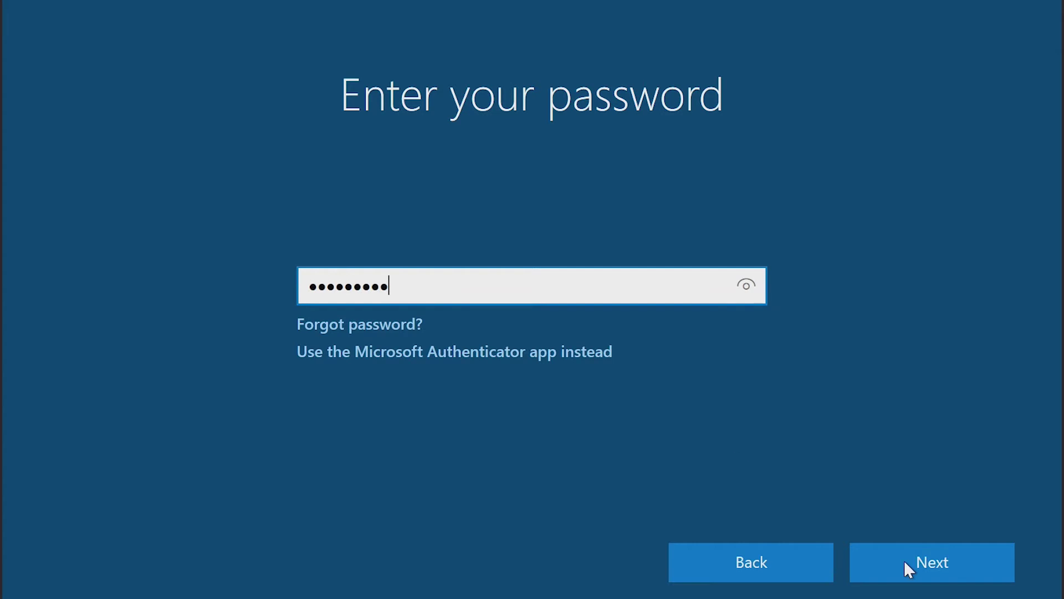
left_click(904, 560)
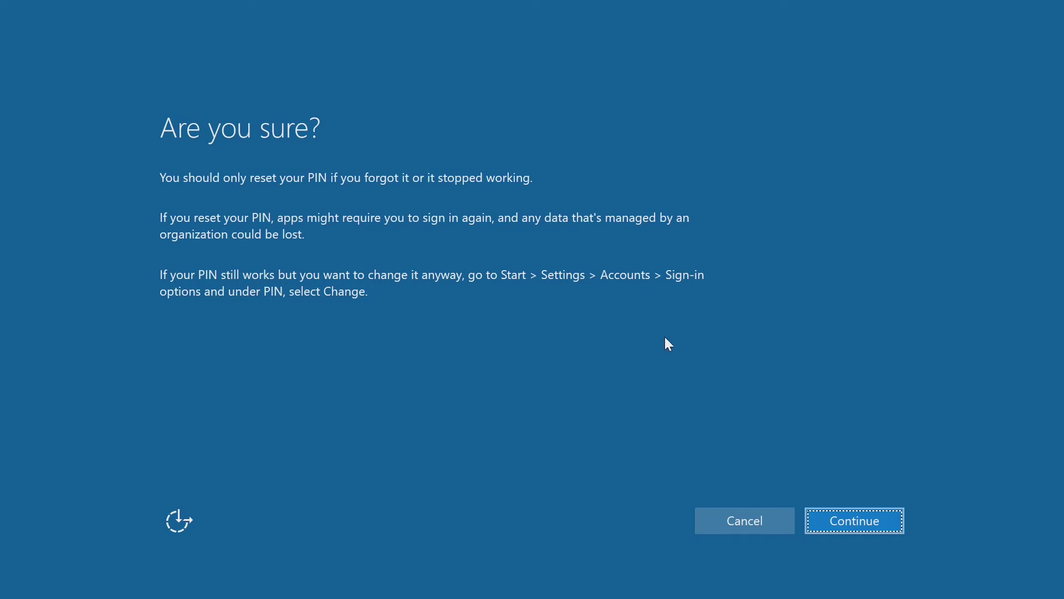
left_click(849, 523)
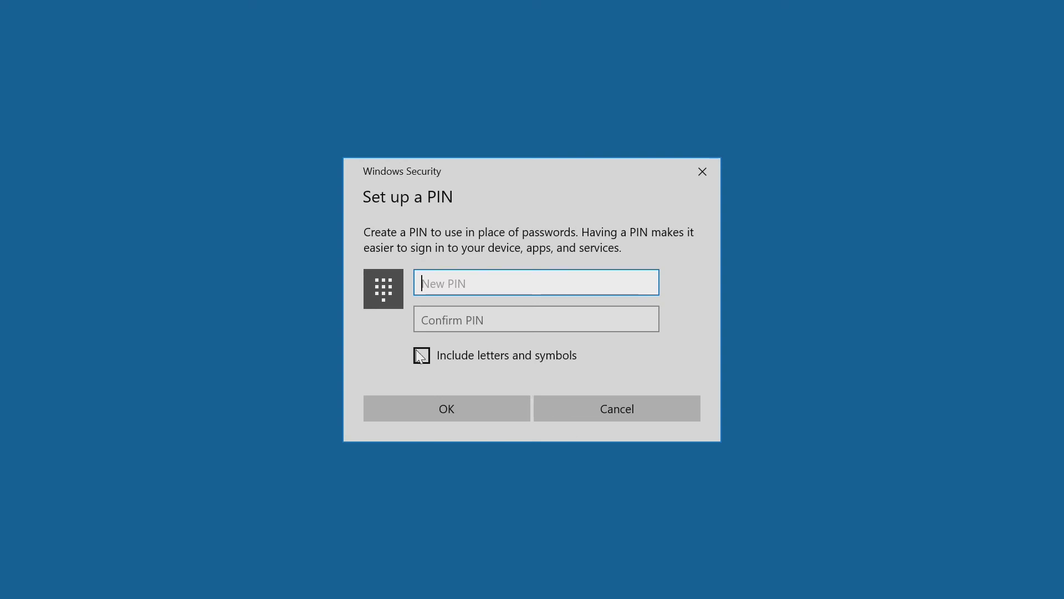
Create and confirm a new PIN with letters and symbols allowed.
left_click(421, 356)
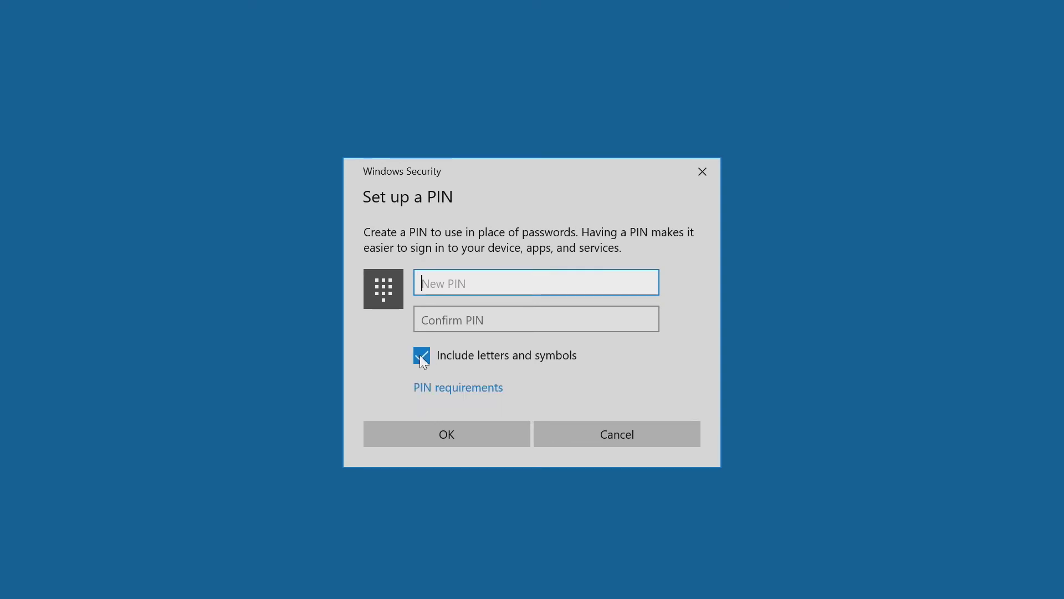
key("Tab")
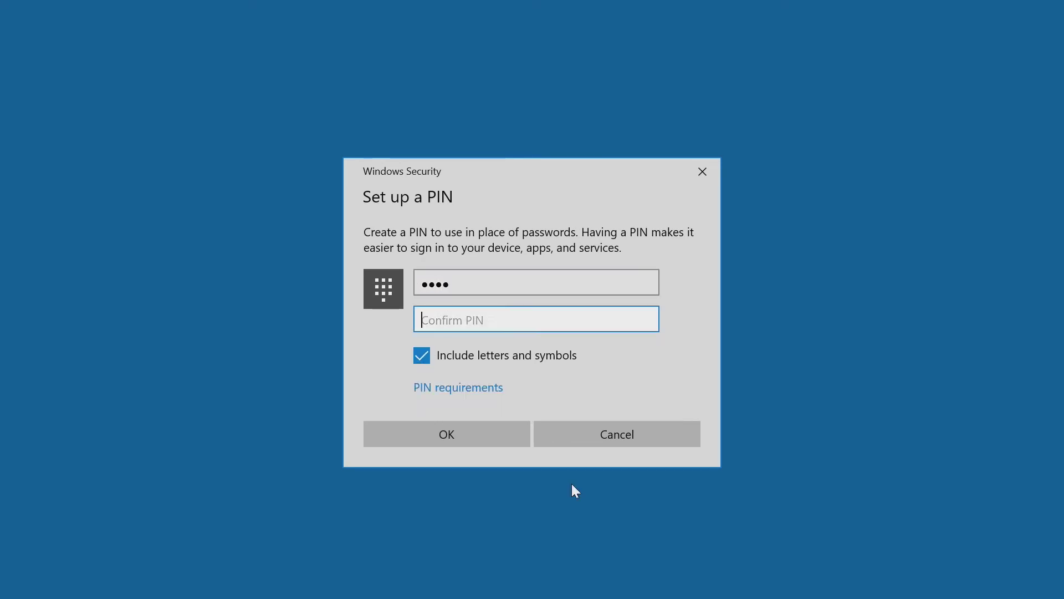
left_click(480, 434)
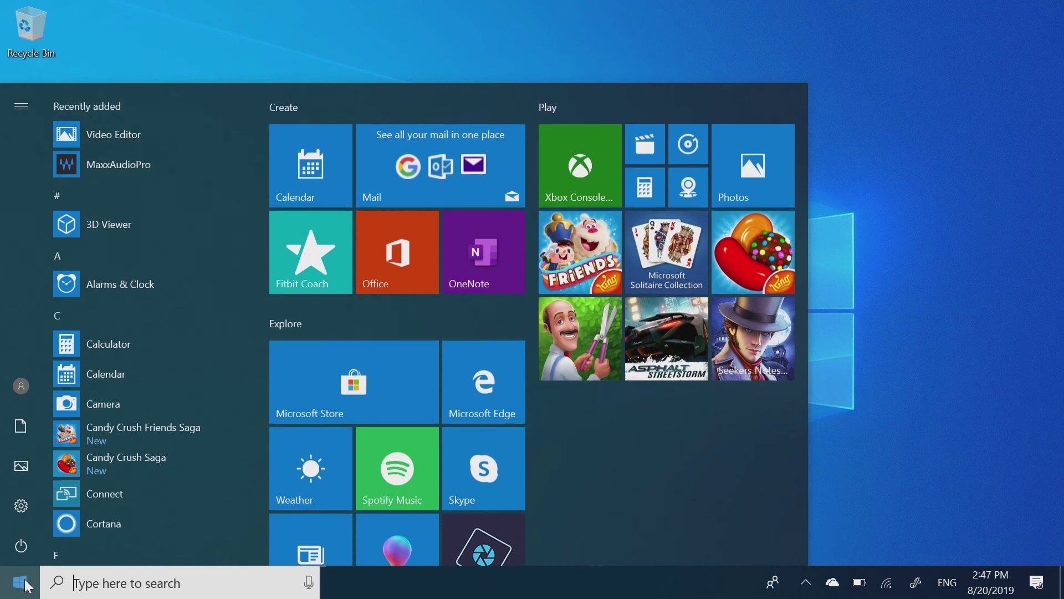
Open Windows Settings from the Start menu.
left_click(21, 506)
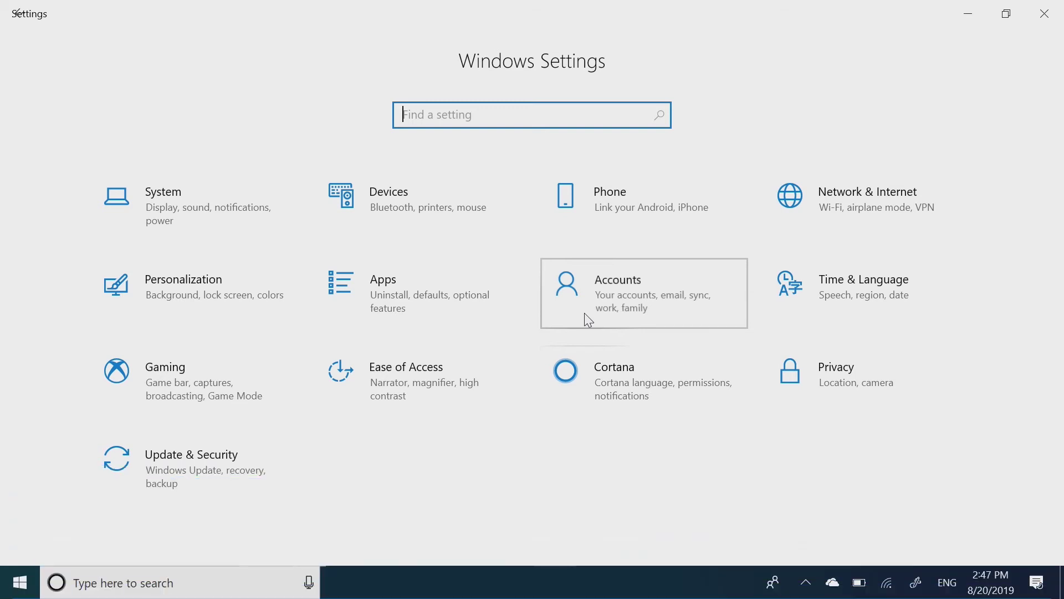
Under Accounts > Sign-in options, choose 'I forgot my PIN' and continue.
left_click(585, 313)
left_click(149, 273)
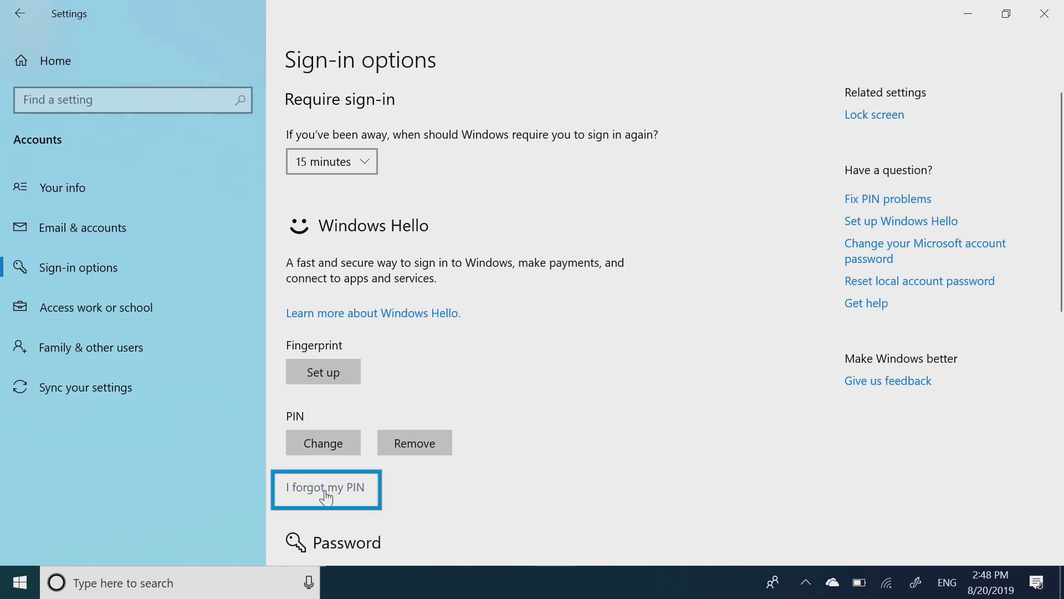
left_click(326, 490)
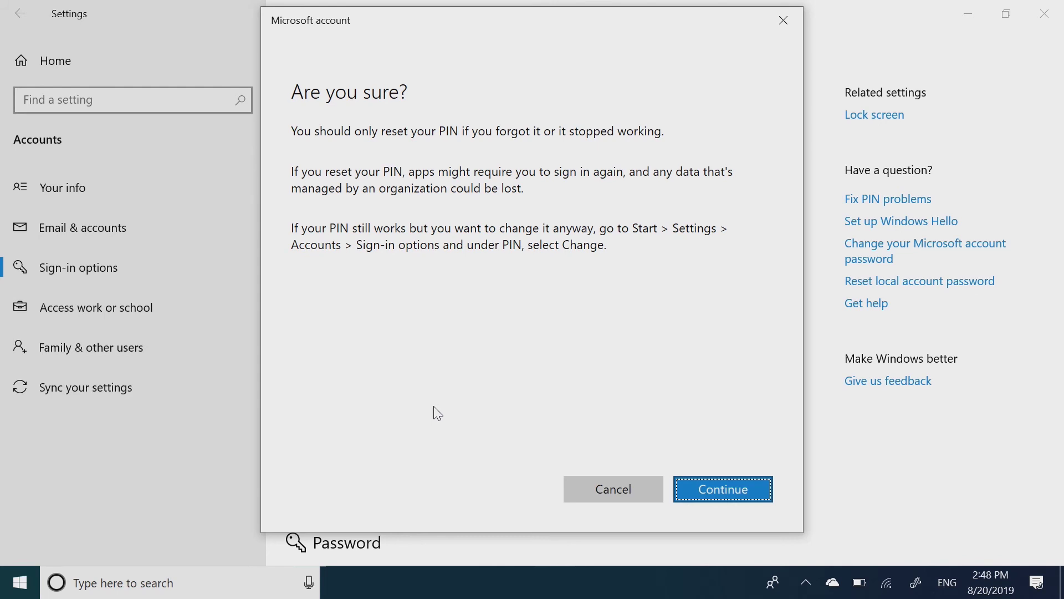
left_click(714, 491)
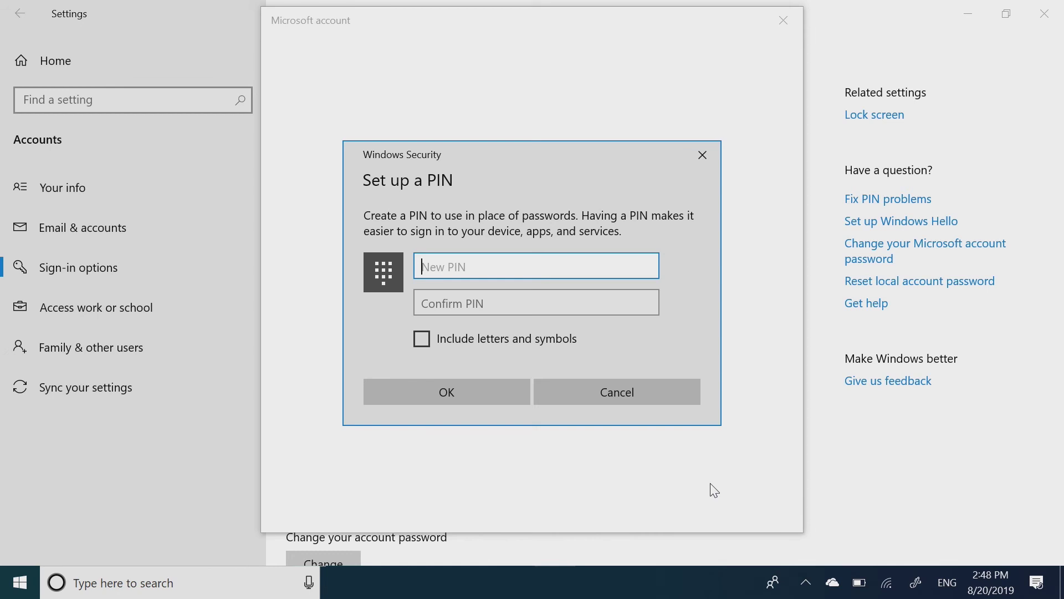